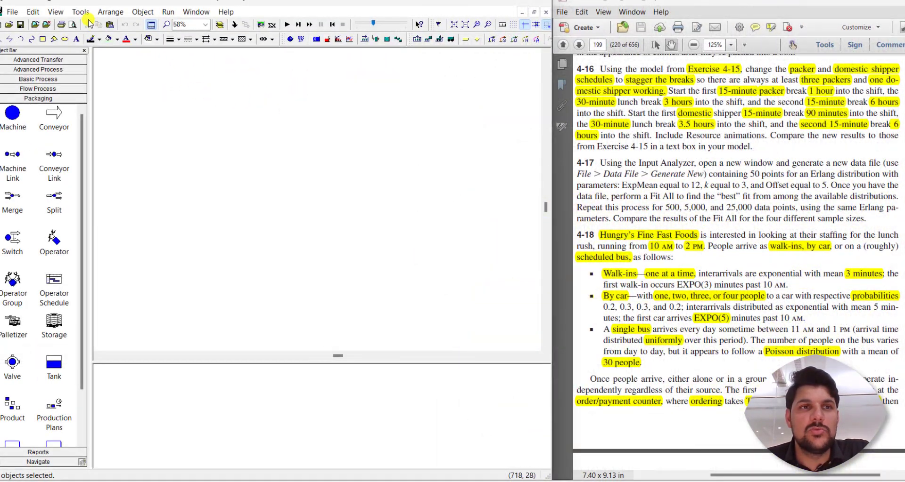
# Launch the Input Analyzer from Arena's Tools menu, move it to the left edge, and create blank Input1
pyautogui.click(87, 15)
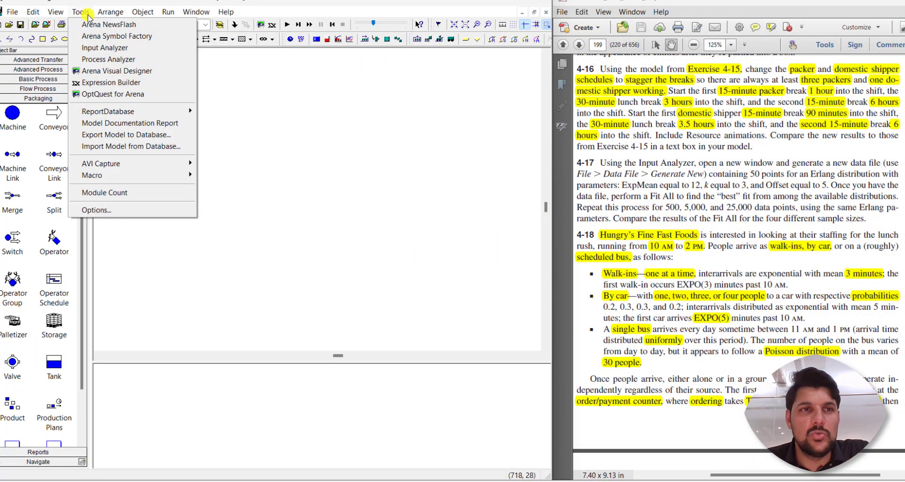
pyautogui.click(116, 48)
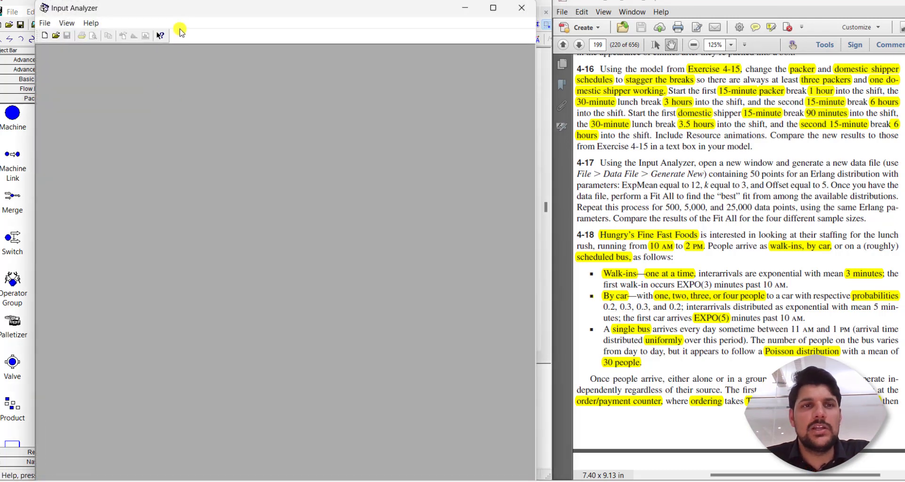
pyautogui.moveTo(168, 5); pyautogui.dragTo(132, 8)
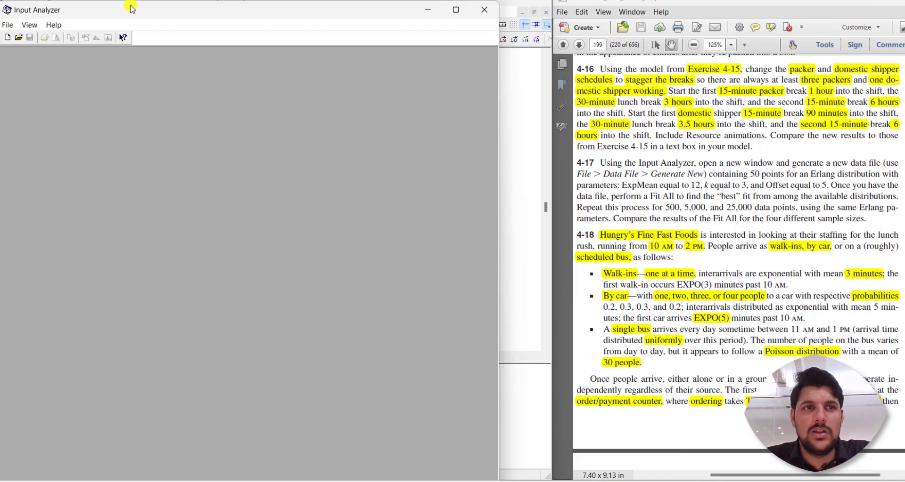
pyautogui.click(10, 38)
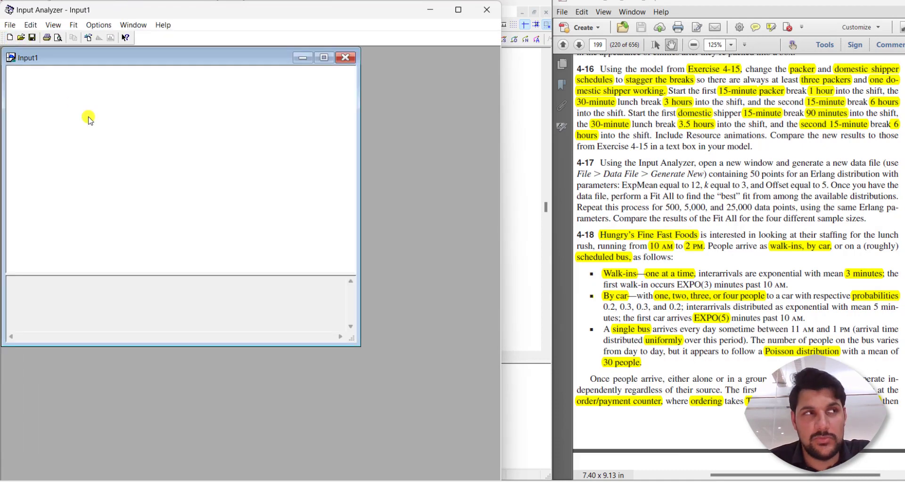
# Generate 50 Erlang data points (ExpMean 12, k 3, offset 5) into Input1 as a histogram
pyautogui.click(11, 25)
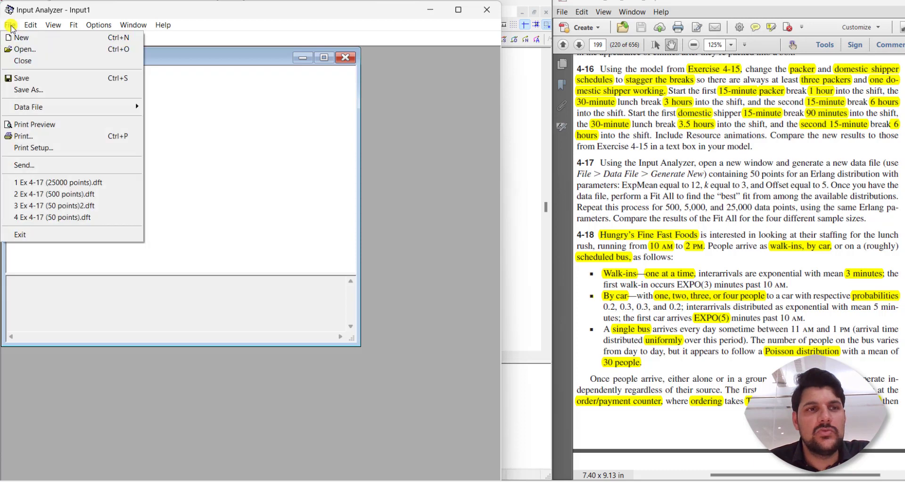
pyautogui.moveTo(29, 106)
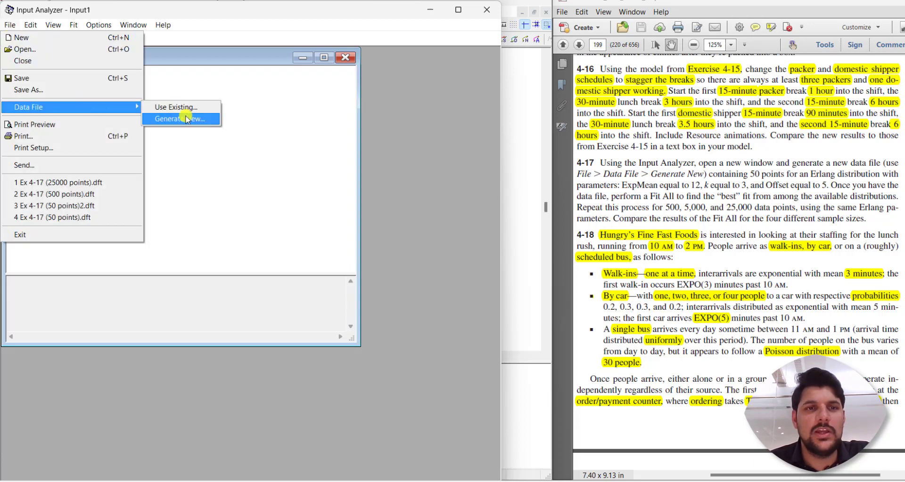
pyautogui.click(188, 120)
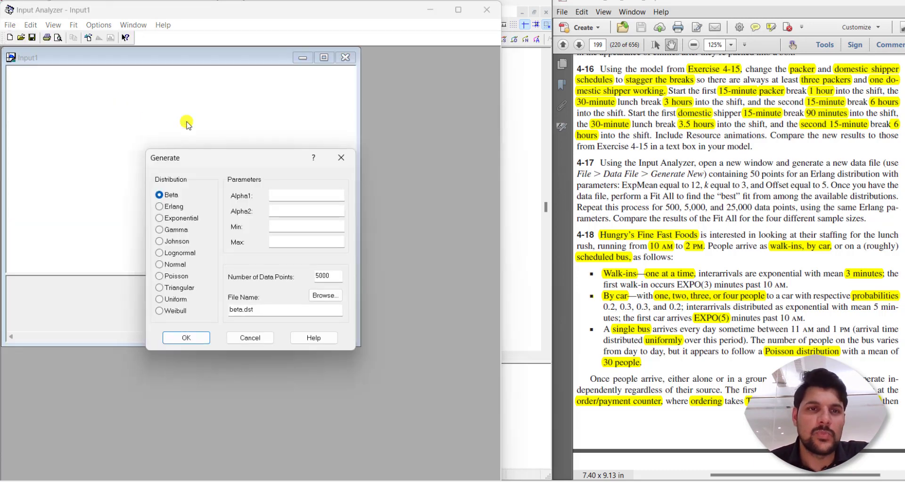
pyautogui.moveTo(198, 161); pyautogui.dragTo(182, 123)
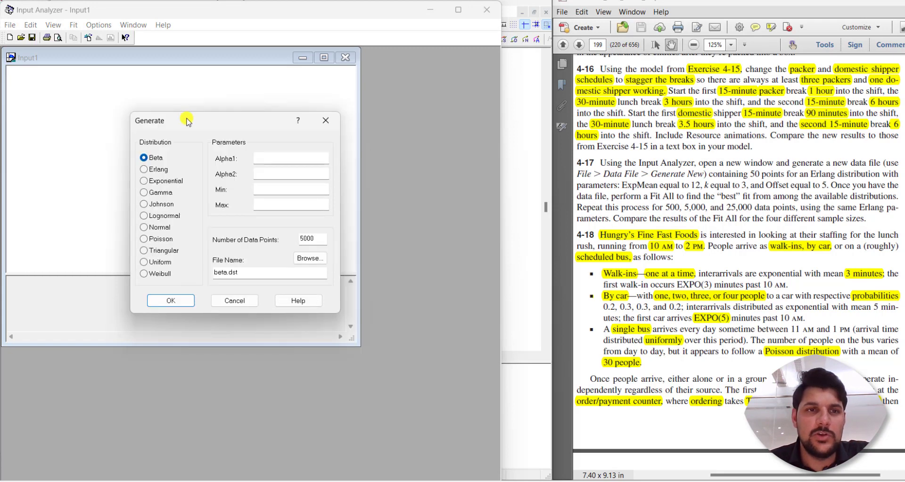
pyautogui.click(160, 170)
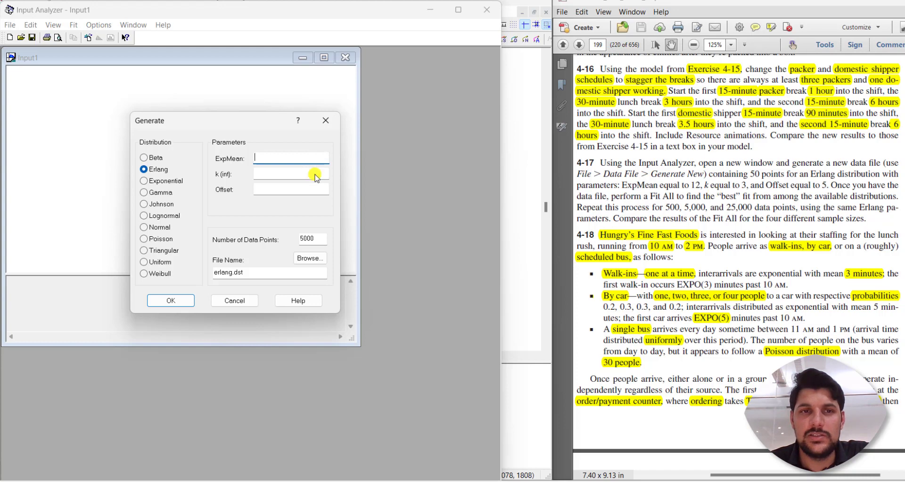
pyautogui.click(292, 154)
pyautogui.write('12')
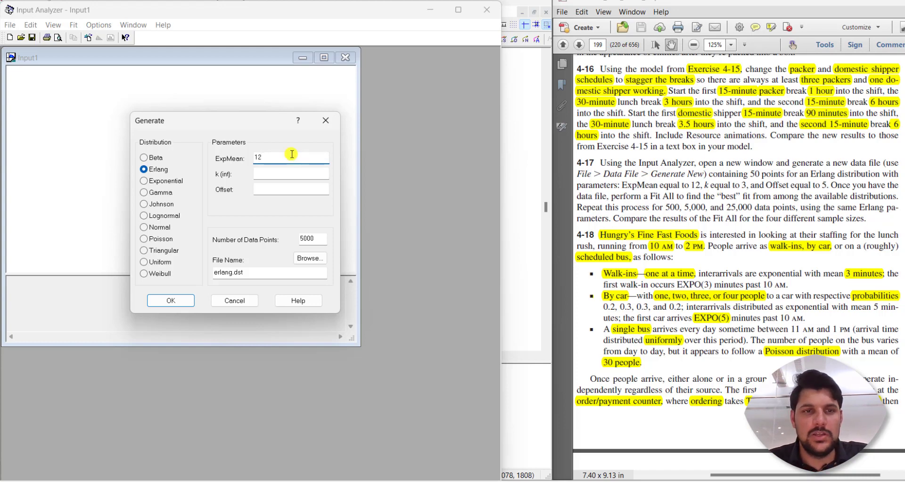
pyautogui.press('Tab')
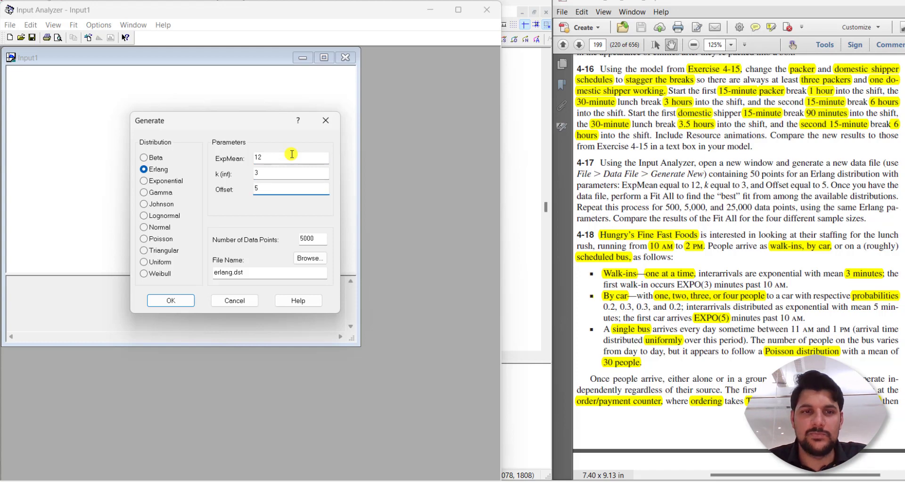
pyautogui.write('50')
pyautogui.click(312, 241)
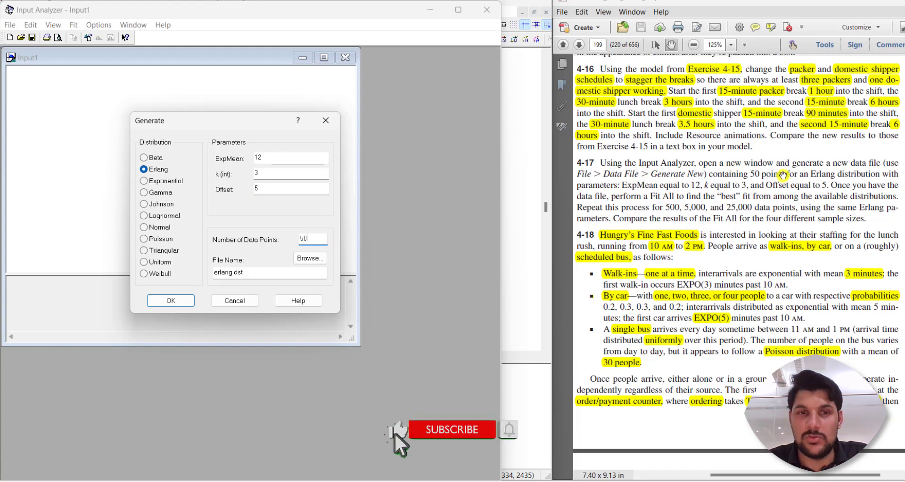
pyautogui.click(171, 301)
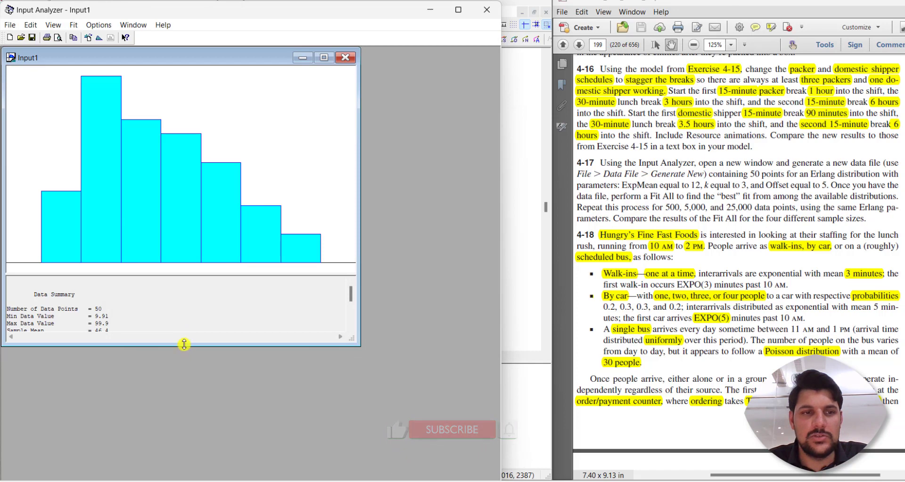
# Enlarge Input1 and run Fit All, yielding a Triangular best fit with square error 0.001491
pyautogui.moveTo(184, 345); pyautogui.dragTo(184, 432)
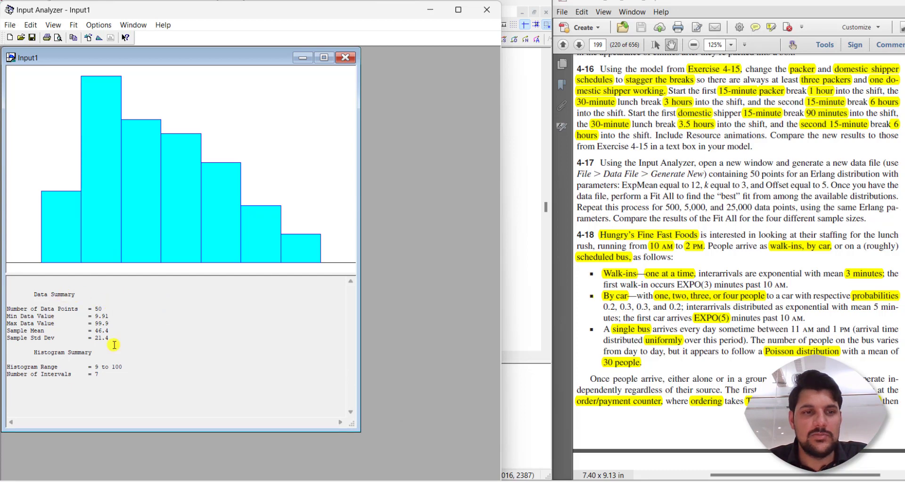
pyautogui.click(118, 369)
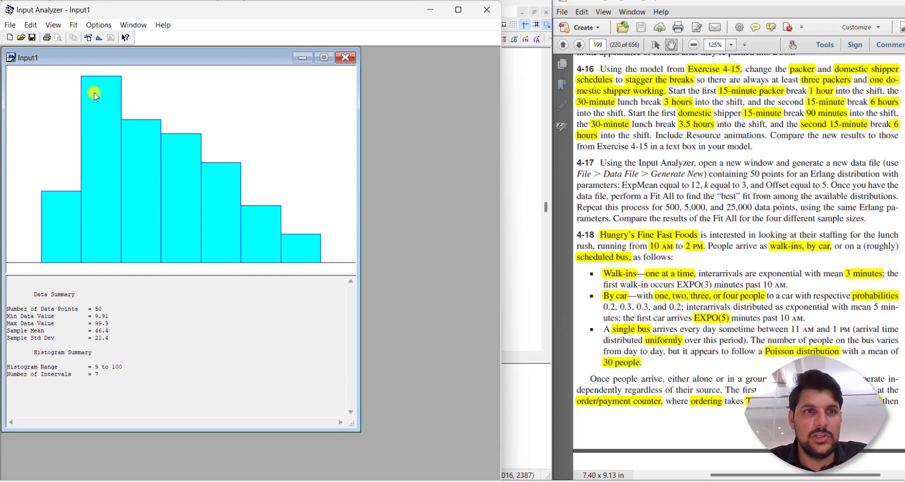
pyautogui.click(95, 38)
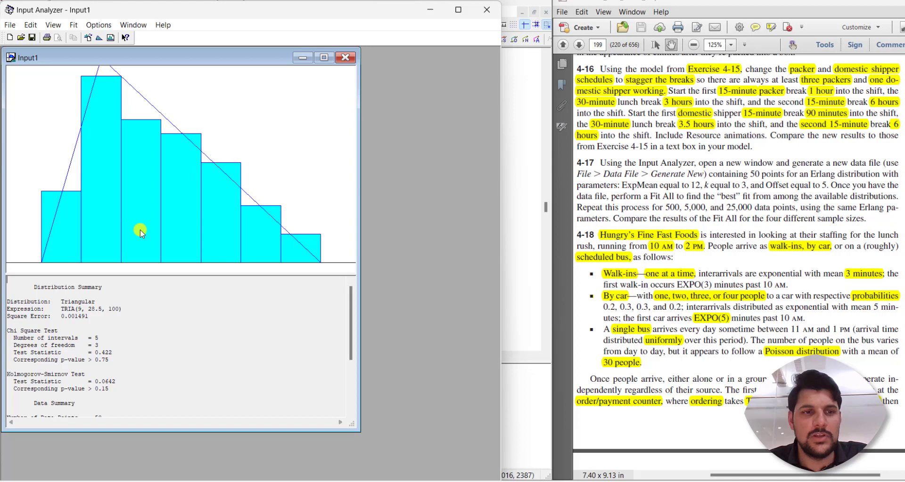
pyautogui.scroll(-1, 152, 368)
pyautogui.scroll(-1, 152, 368)
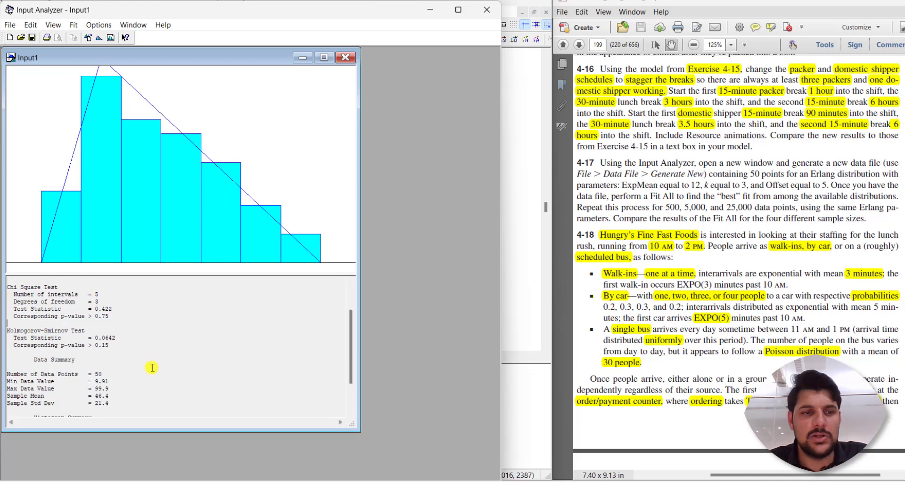
pyautogui.scroll(1, 152, 367)
pyautogui.scroll(1, 152, 368)
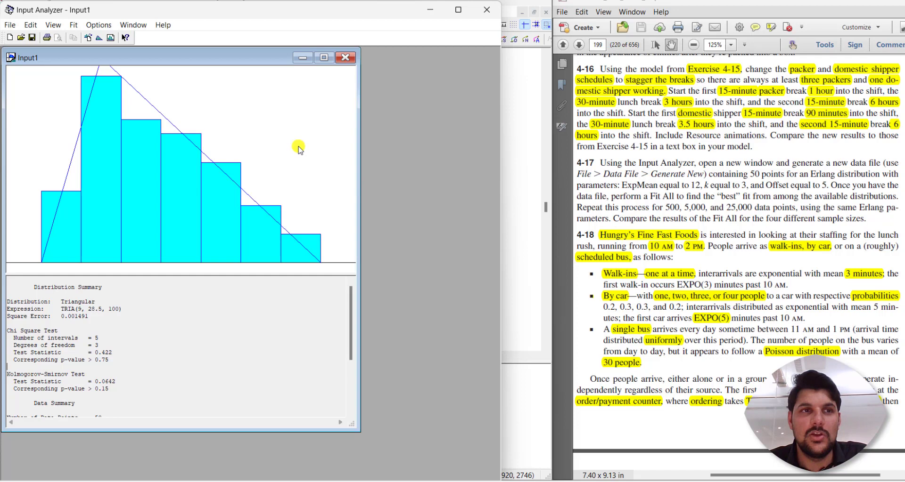
# In a new Input2 window, generate 500 Erlang points with ExpMean 12, k 3, offset 5
pyautogui.click(10, 38)
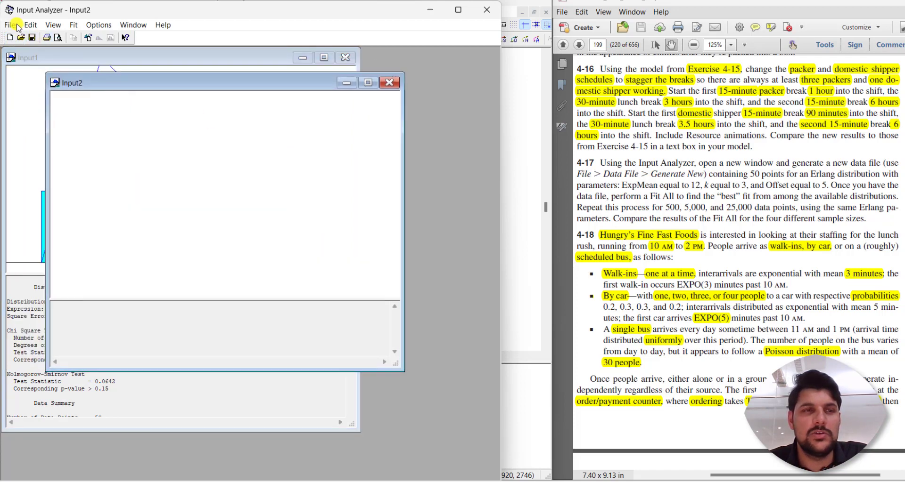
pyautogui.click(10, 25)
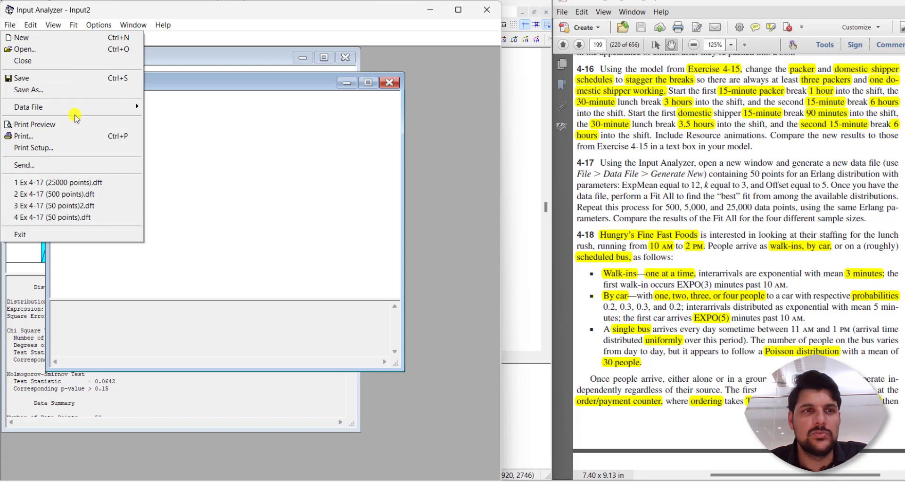
pyautogui.moveTo(29, 107)
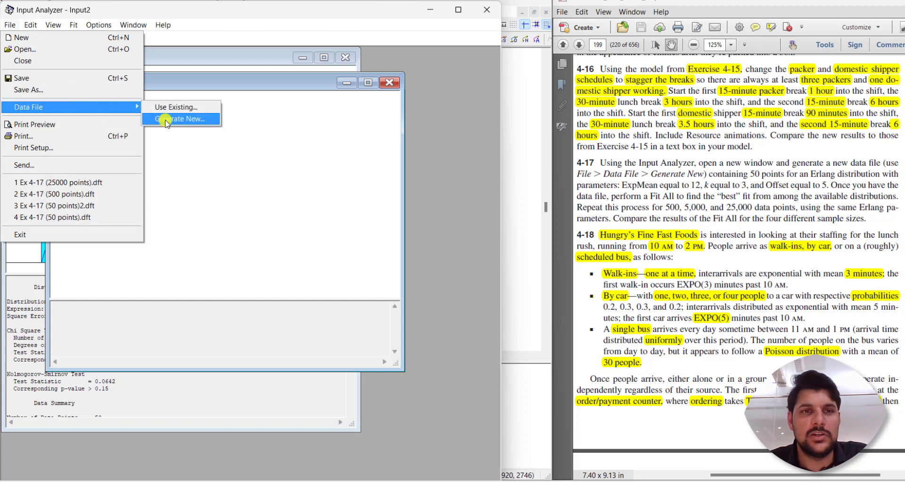
pyautogui.click(166, 121)
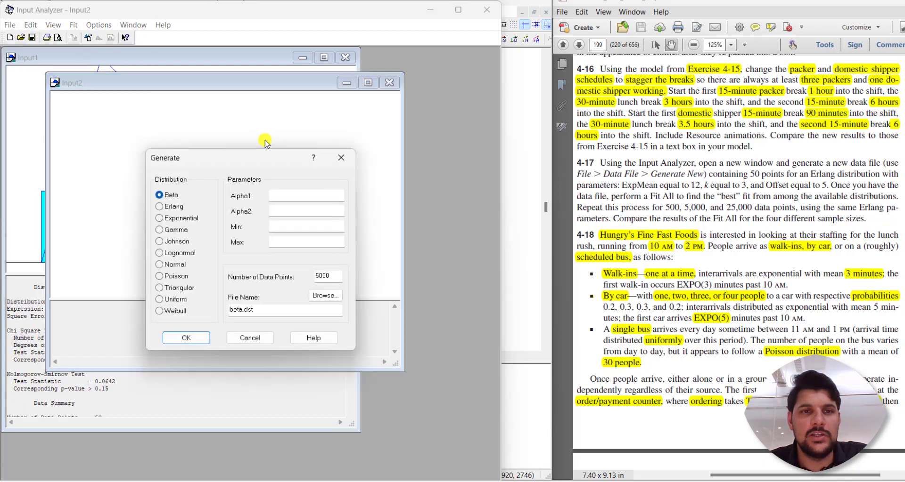
pyautogui.click(182, 207)
pyautogui.write('12')
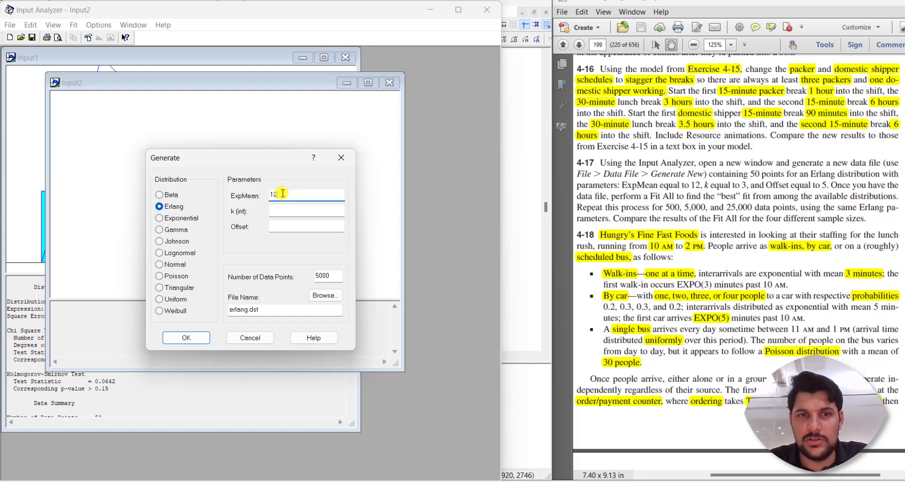
pyautogui.press('Tab')
pyautogui.write('3')
pyautogui.press('Tab')
pyautogui.write('5')
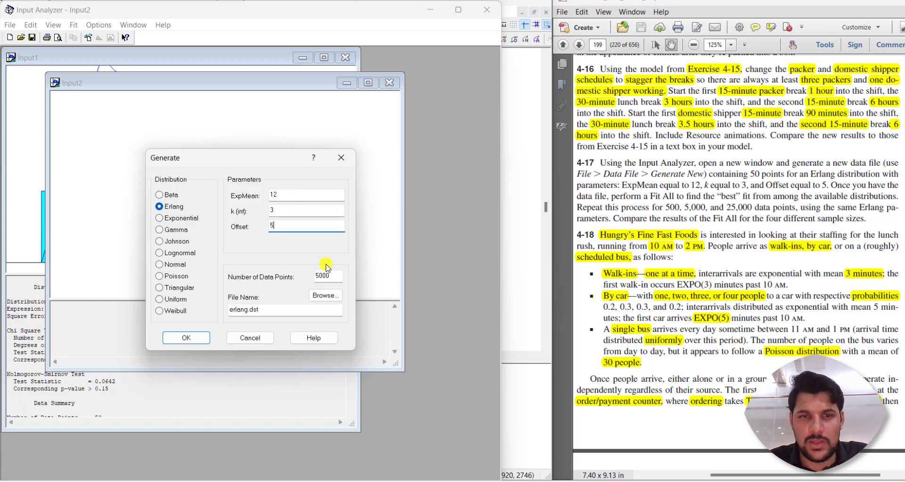
pyautogui.click(333, 276)
pyautogui.write('500')
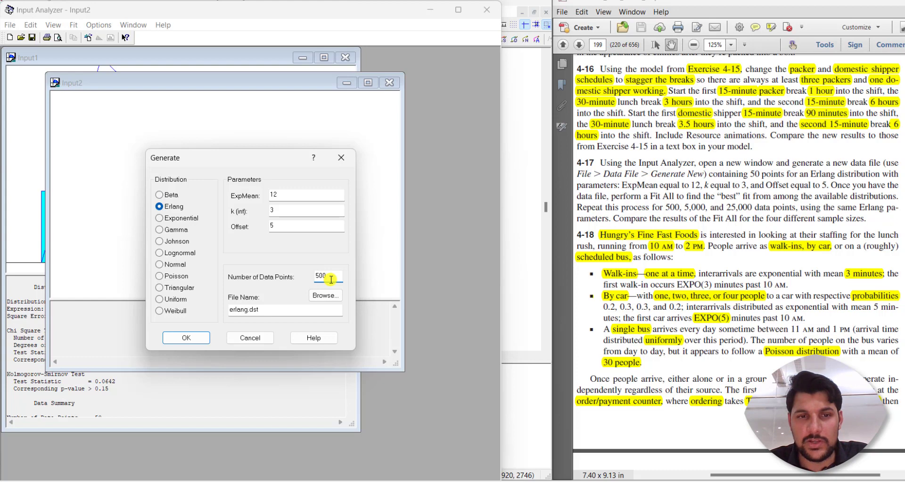
pyautogui.click(202, 337)
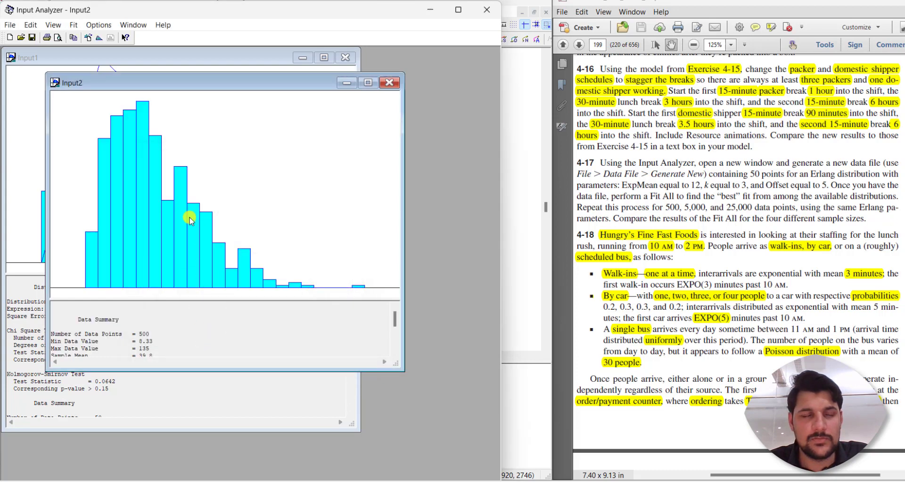
# Fit all distributions to the 500 points, getting Gamma 8 + GAMM(13.7, 2.32), and create blank Input3
pyautogui.click(98, 38)
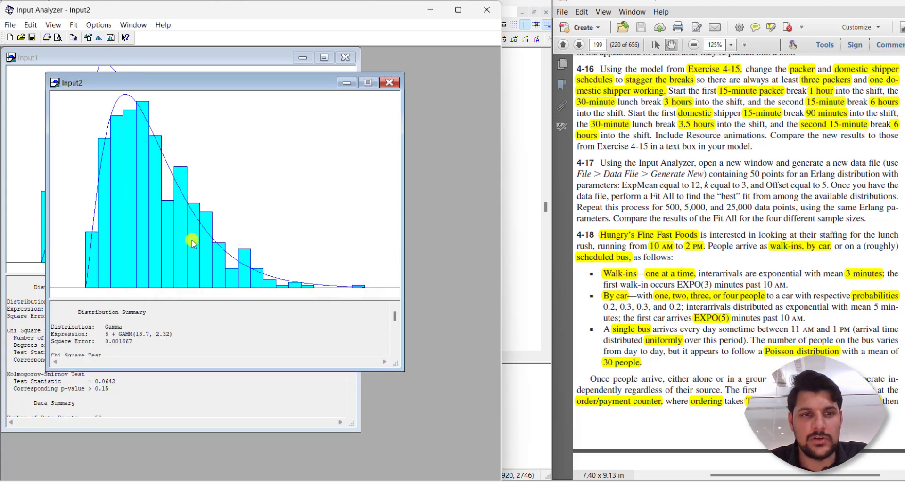
pyautogui.moveTo(225, 372); pyautogui.dragTo(224, 440)
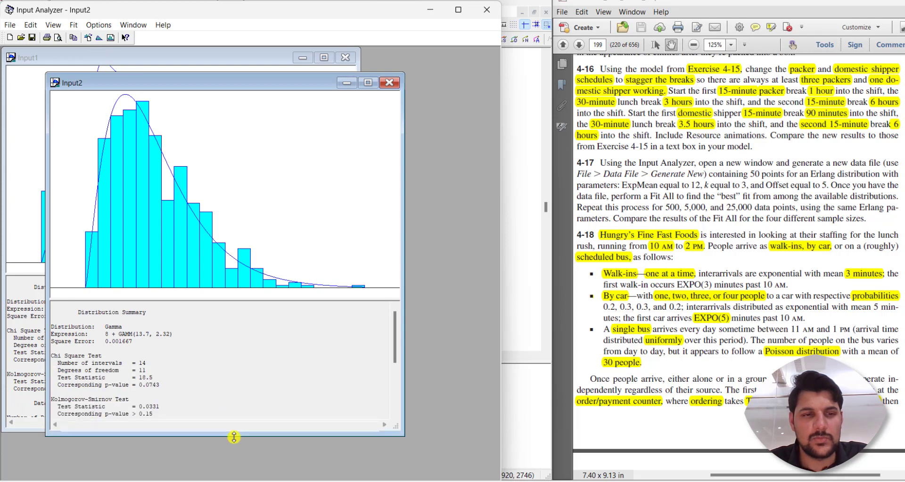
pyautogui.click(10, 37)
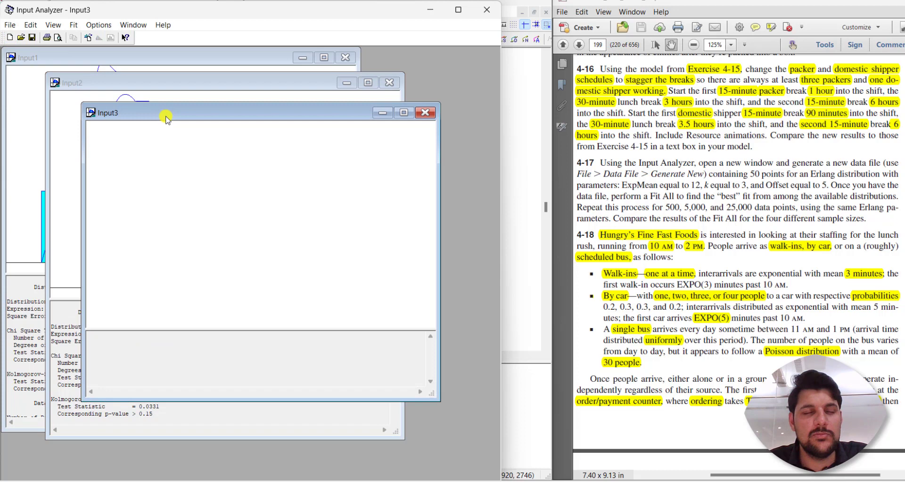
# Generate 5000 Erlang points (ExpMean 12, k 3, offset 5) into Input3
pyautogui.moveTo(115, 92); pyautogui.dragTo(184, 129)
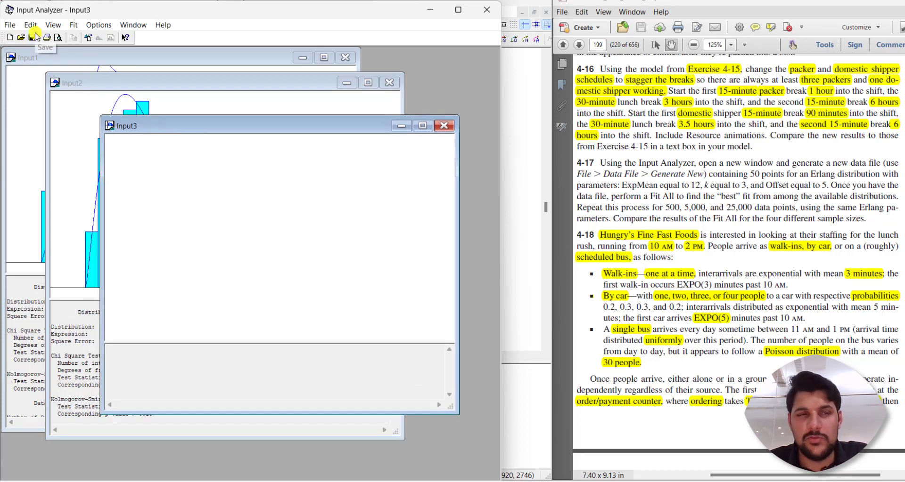
pyautogui.click(11, 26)
pyautogui.moveTo(28, 106)
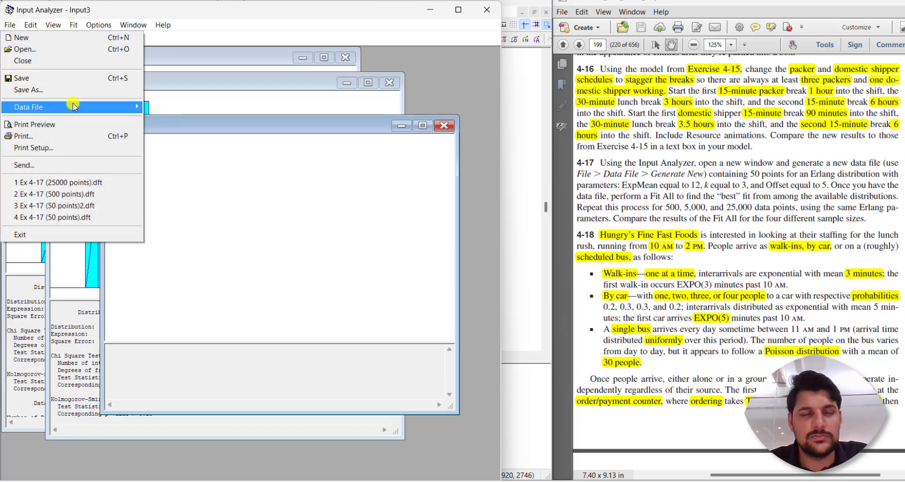
pyautogui.click(181, 120)
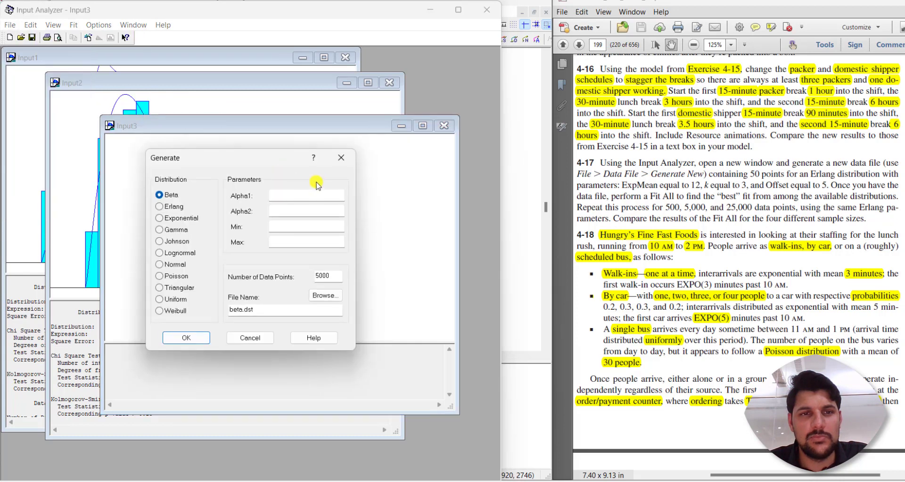
pyautogui.click(183, 208)
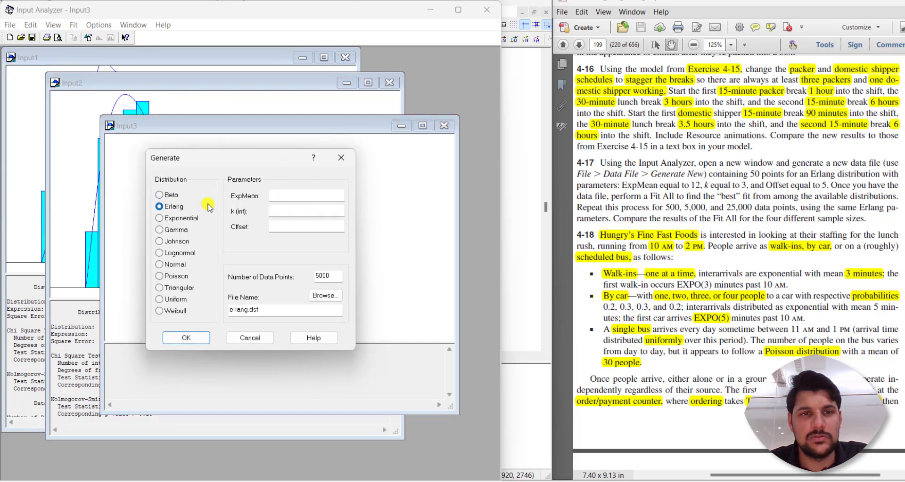
pyautogui.click(280, 198)
pyautogui.press('Tab')
pyautogui.write('3')
pyautogui.press('Tab')
pyautogui.write('5')
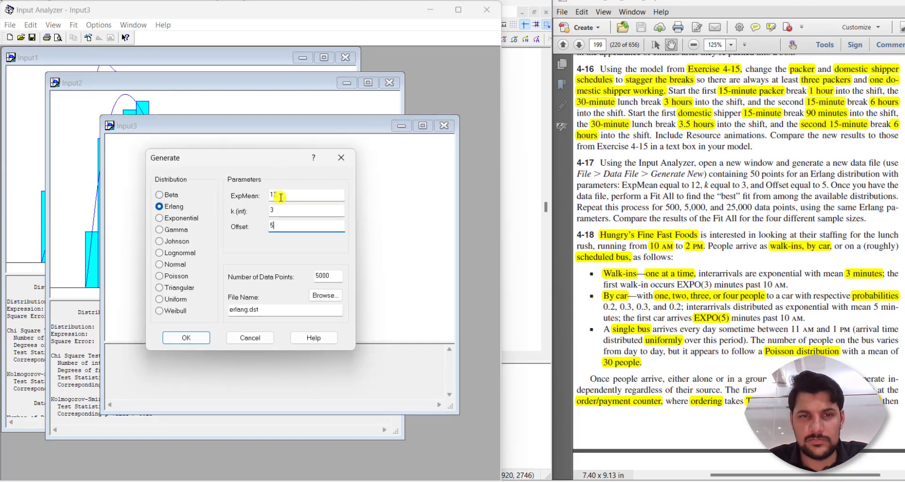
pyautogui.click(202, 337)
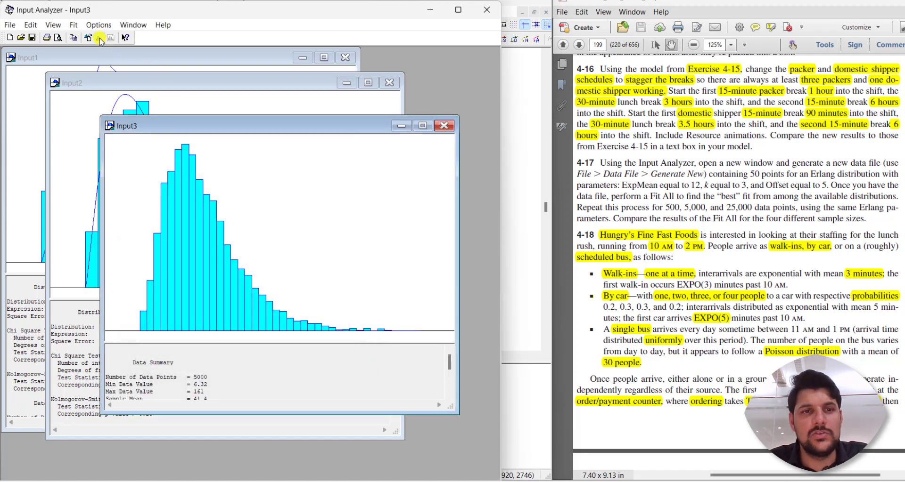
# Fit all distributions to Input3, getting Erlang 6 + ERLA(11.0, 3), and enlarge its window
pyautogui.click(100, 39)
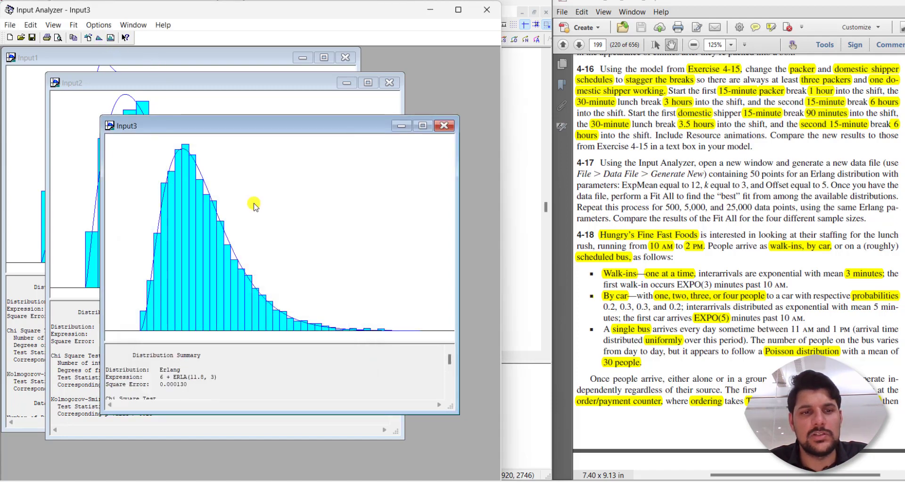
pyautogui.click(299, 419)
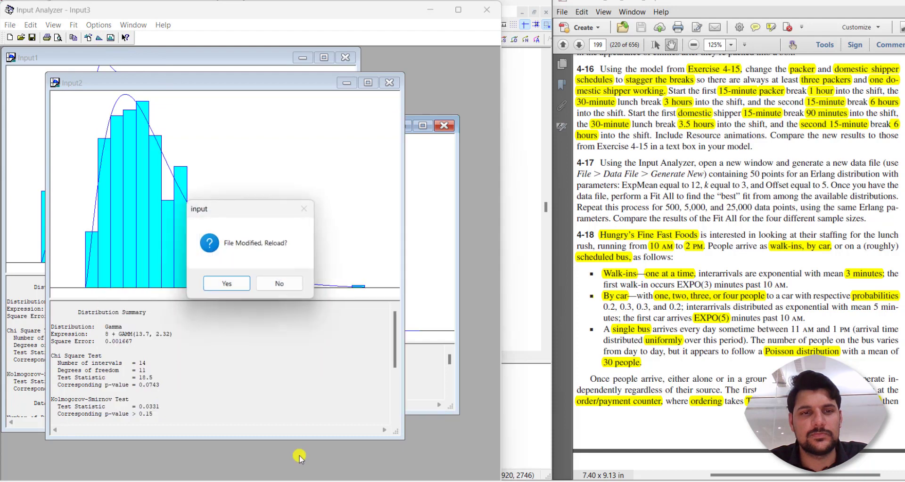
pyautogui.click(279, 284)
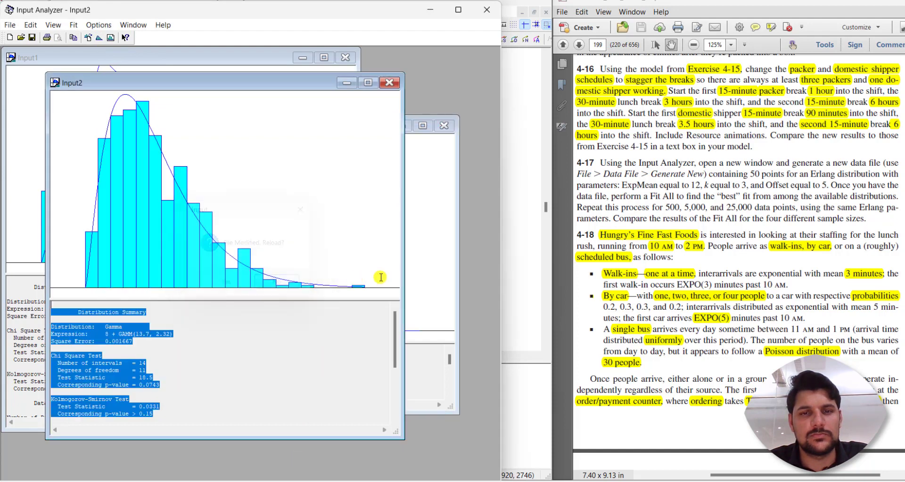
pyautogui.click(424, 387)
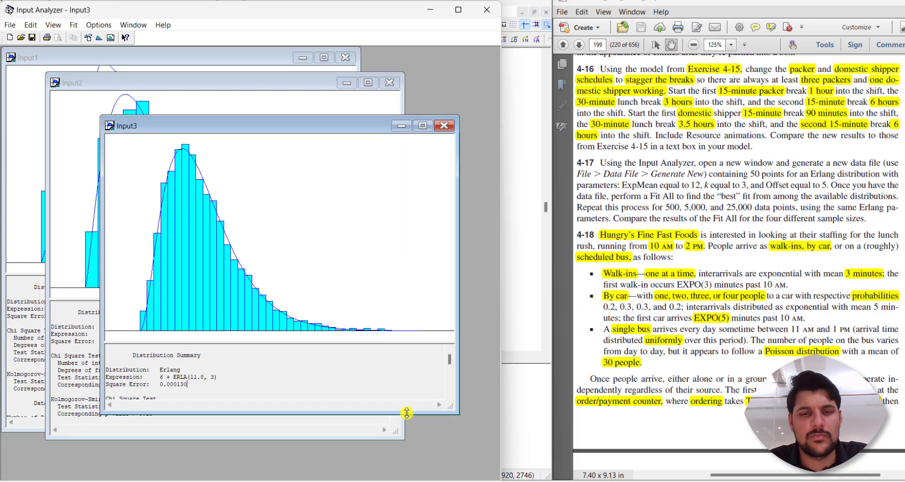
pyautogui.moveTo(407, 413); pyautogui.dragTo(406, 466)
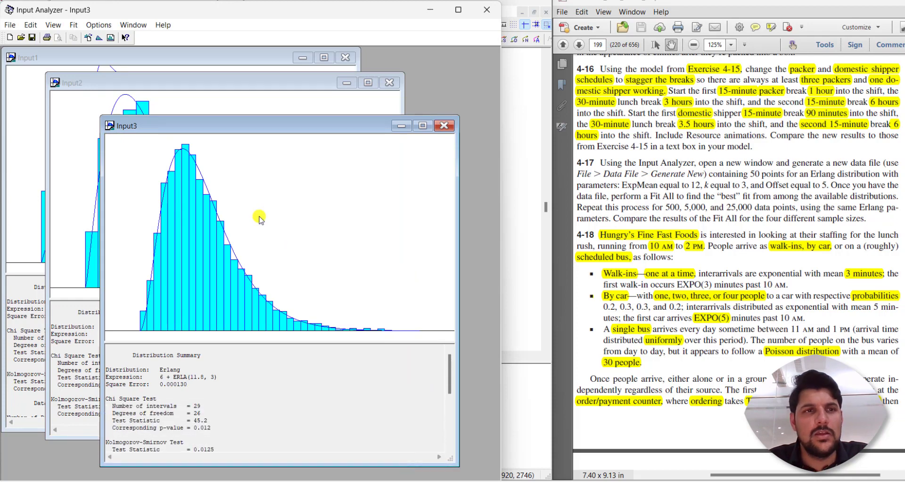
# Create Input4 at the lower right and enter Erlang parameters ExpMean 12, k 3, offset 5
pyautogui.click(11, 37)
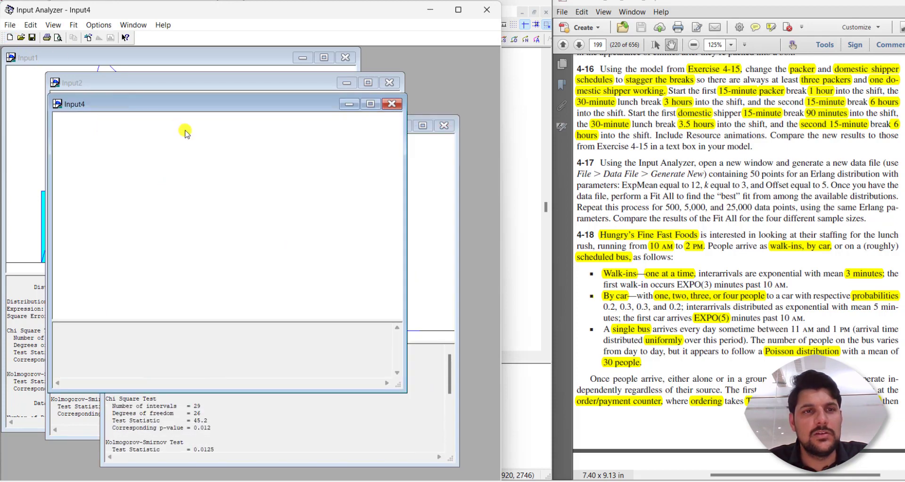
pyautogui.moveTo(182, 105)
pyautogui.mouseDown()
pyautogui.moveTo(286, 173)
pyautogui.moveTo(327, 187)
pyautogui.mouseUp()
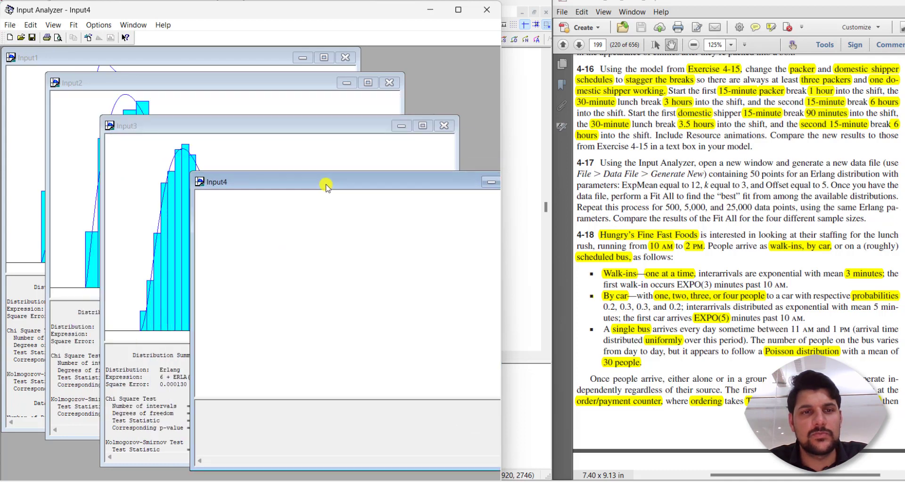
pyautogui.click(11, 26)
pyautogui.moveTo(71, 106)
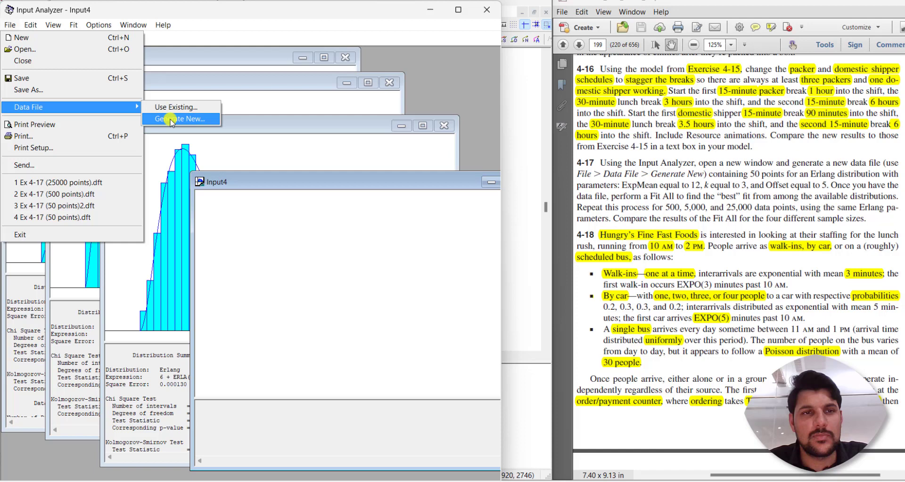
pyautogui.click(171, 119)
pyautogui.click(174, 208)
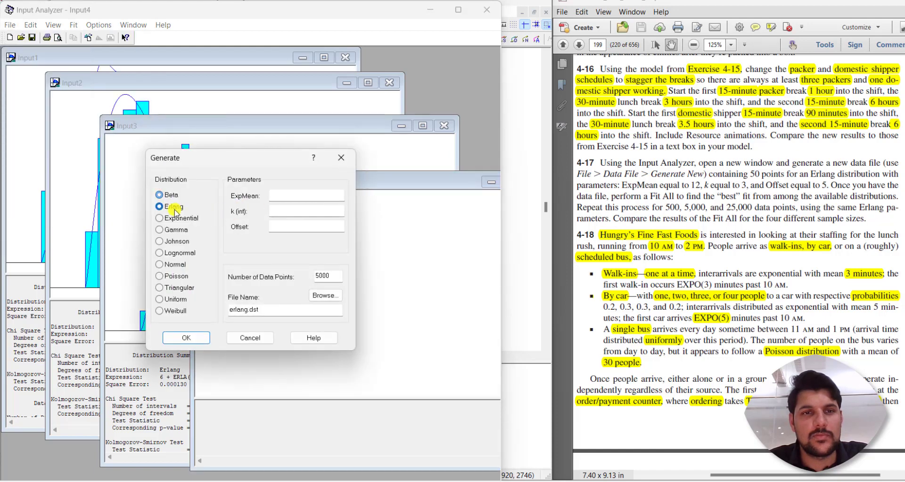
pyautogui.click(283, 197)
pyautogui.write('12')
pyautogui.press('Tab')
pyautogui.write('3')
pyautogui.press('Tab')
pyautogui.write('5')
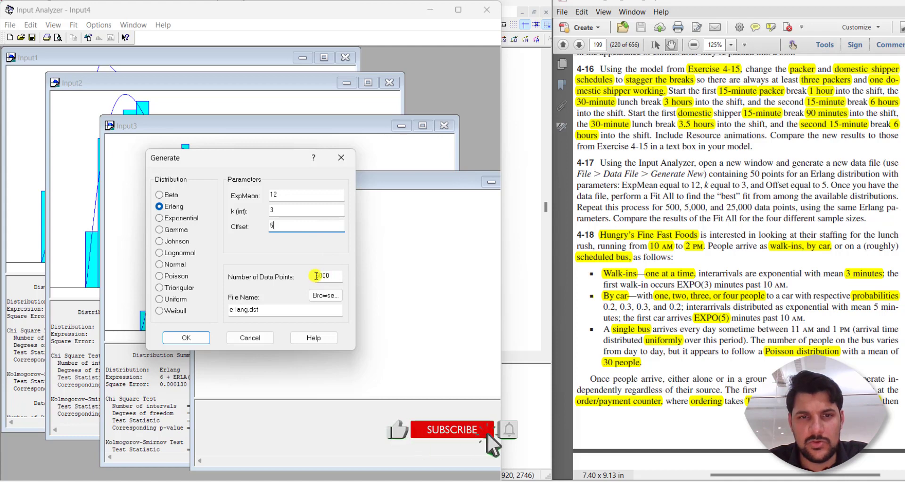
# Generate 25000 points and fit all, giving Erlang 5 + ERLA(12.1, 3) with square error 0.000017
pyautogui.click(316, 276)
pyautogui.write('2')
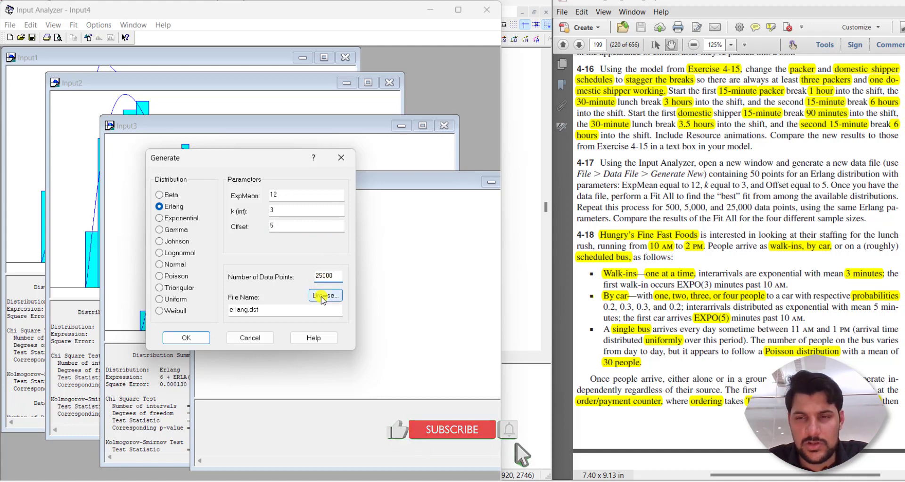
pyautogui.click(200, 338)
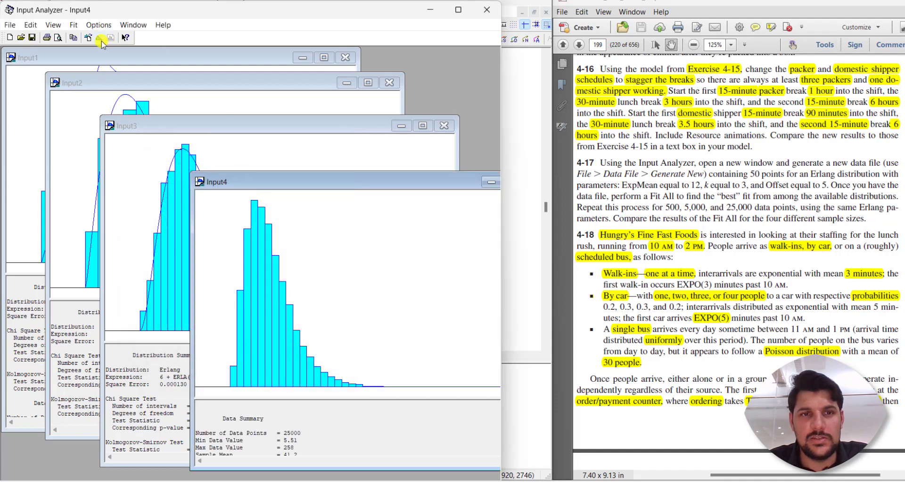
pyautogui.click(100, 39)
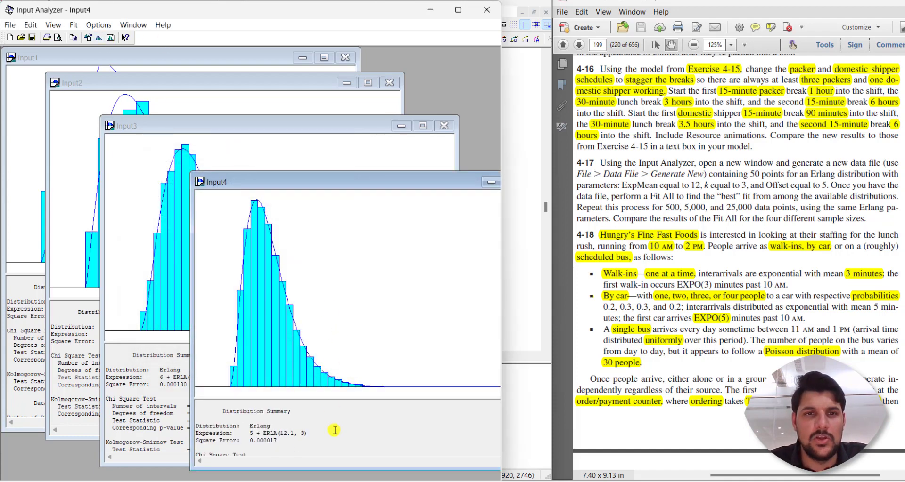
pyautogui.moveTo(340, 172); pyautogui.dragTo(338, 118)
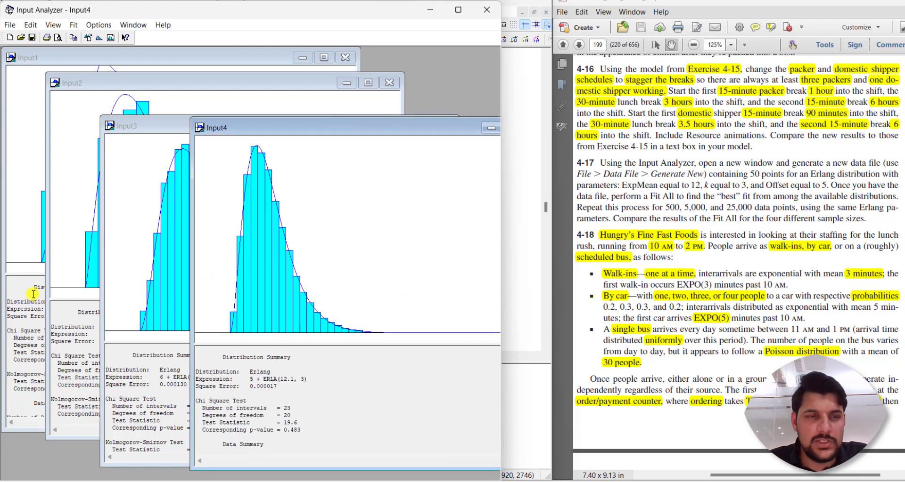
pyautogui.click(32, 295)
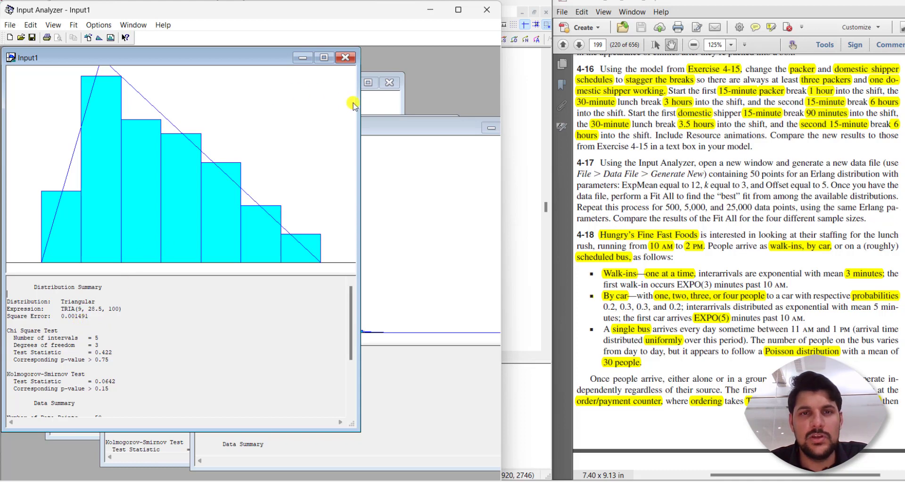
pyautogui.click(370, 107)
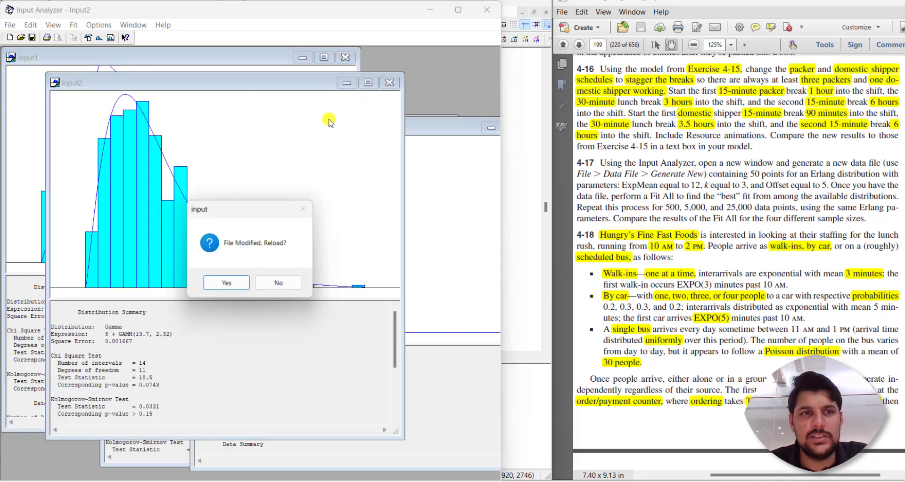
pyautogui.click(271, 286)
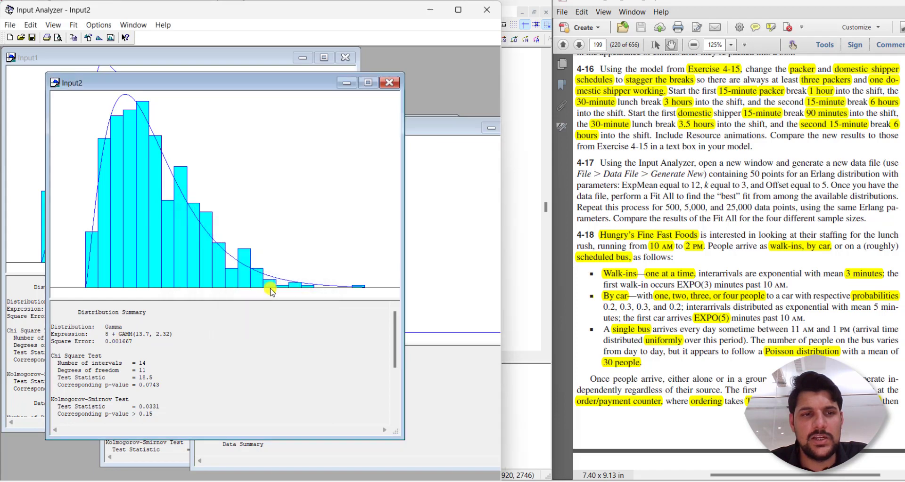
pyautogui.click(131, 450)
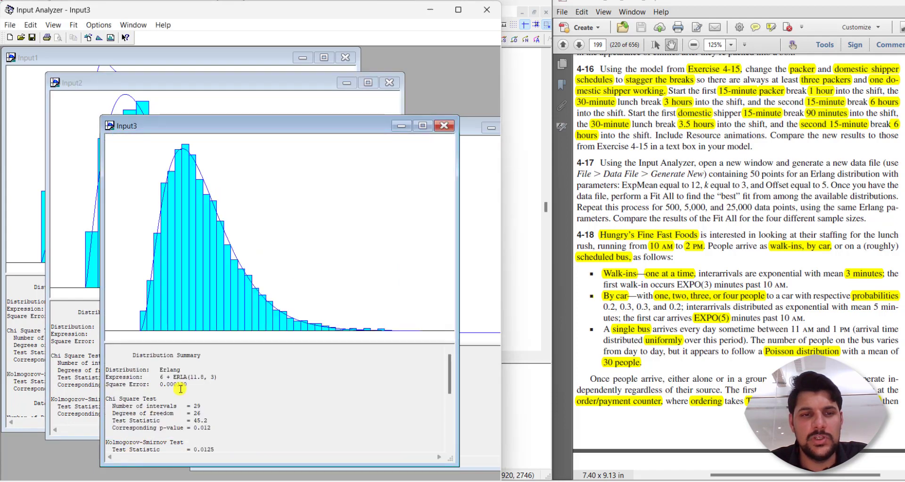
pyautogui.click(488, 417)
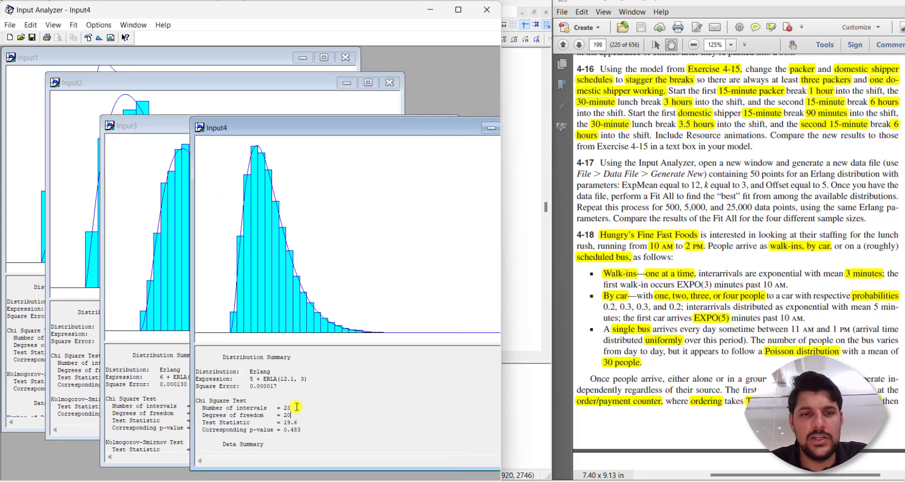